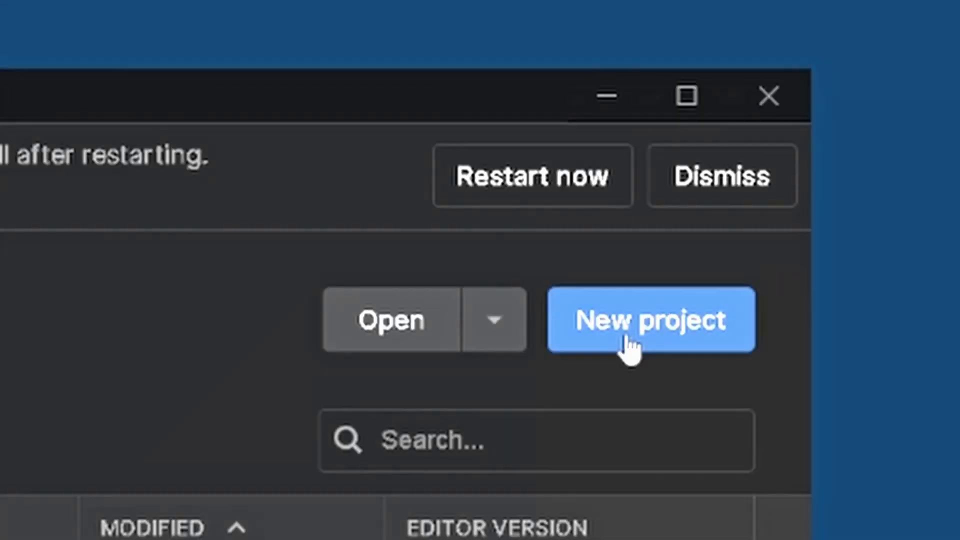
# Create a new 3D Unity project named CSSLOW in C:\ARS on editor 2020.1.2f1.
pyautogui.click(628, 345)
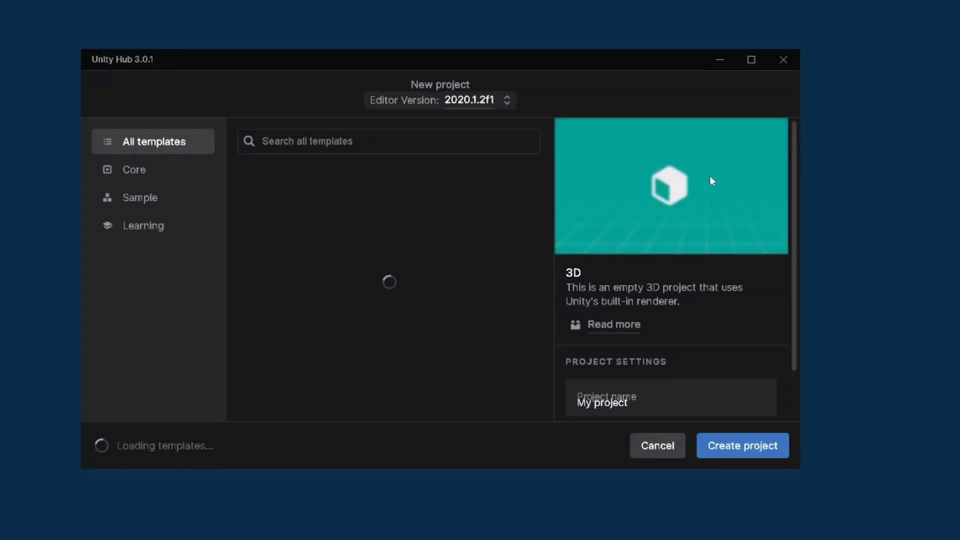
pyautogui.moveTo(628, 403); pyautogui.dragTo(560, 404)
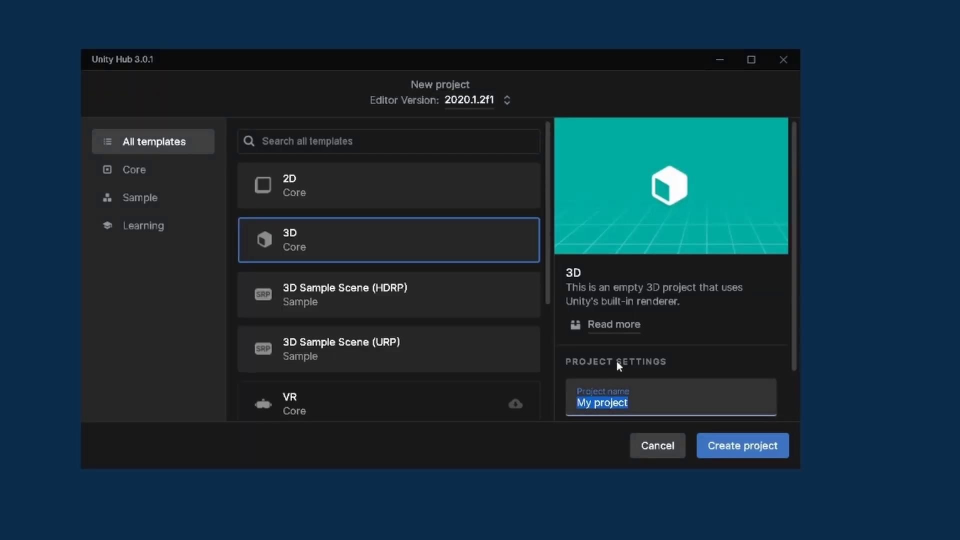
pyautogui.scroll(-1, 619, 360)
pyautogui.write('CSSLOW')
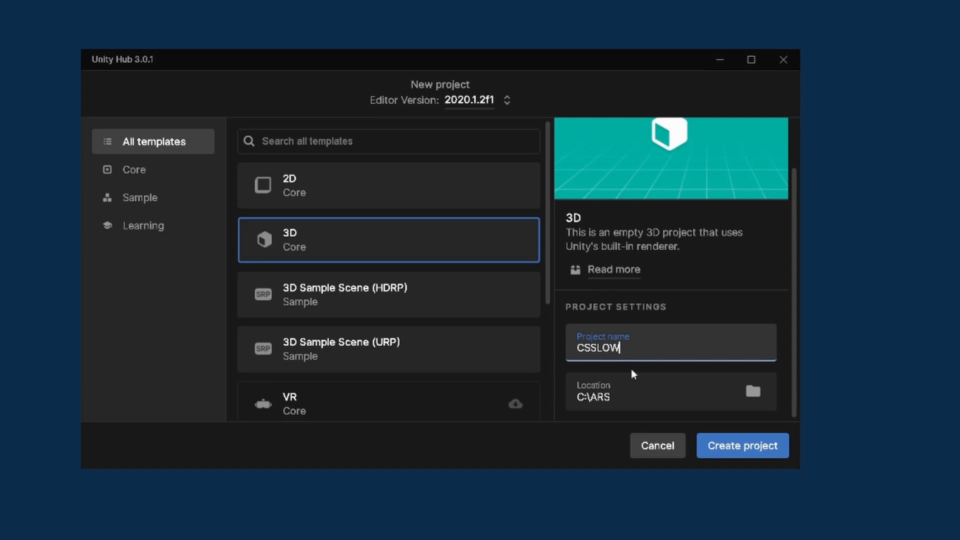
pyautogui.click(715, 444)
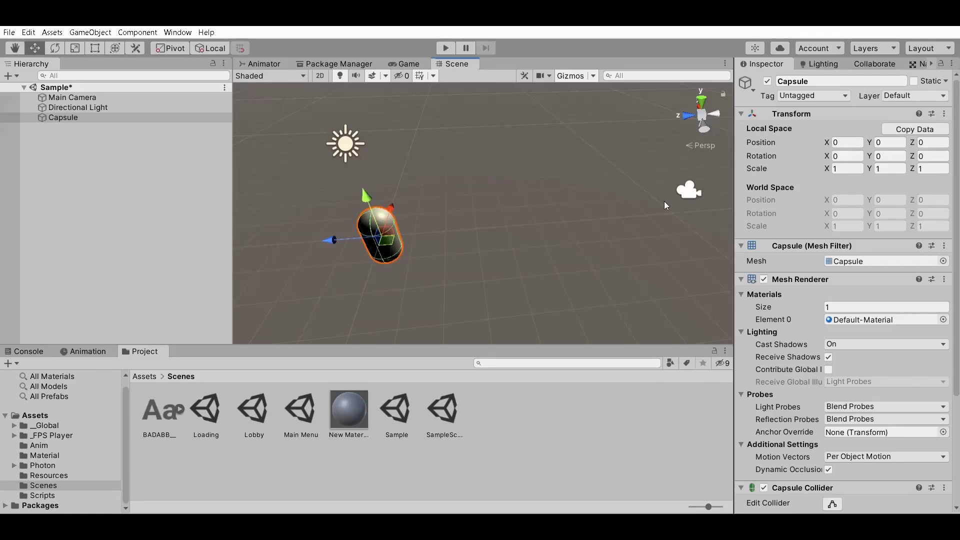
# Select the Main Camera and move it forward, close to the capsule.
pyautogui.click(75, 97)
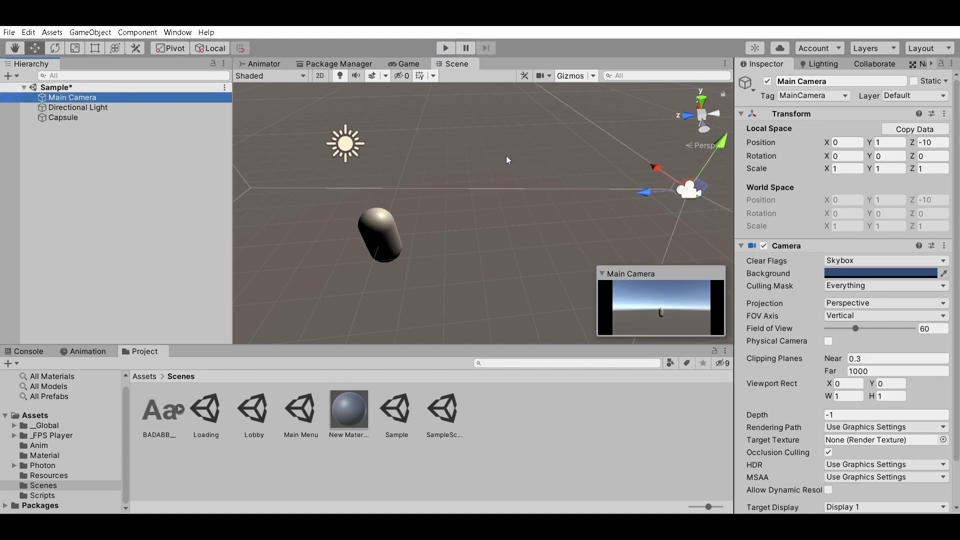
pyautogui.moveTo(656, 180); pyautogui.dragTo(386, 203)
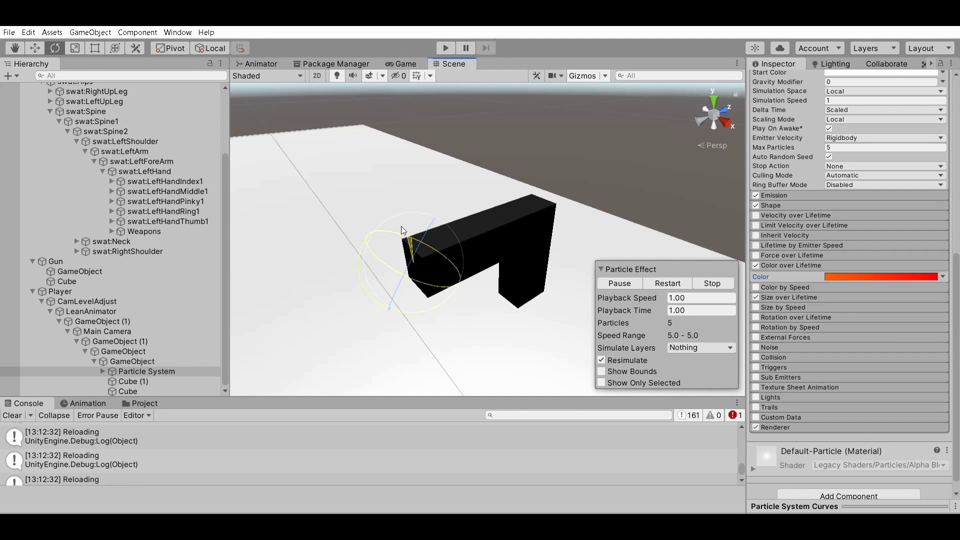
# Replay the muzzle particle preview and start the game in Play mode.
pyautogui.scroll(10, 826, 172)
pyautogui.click(668, 283)
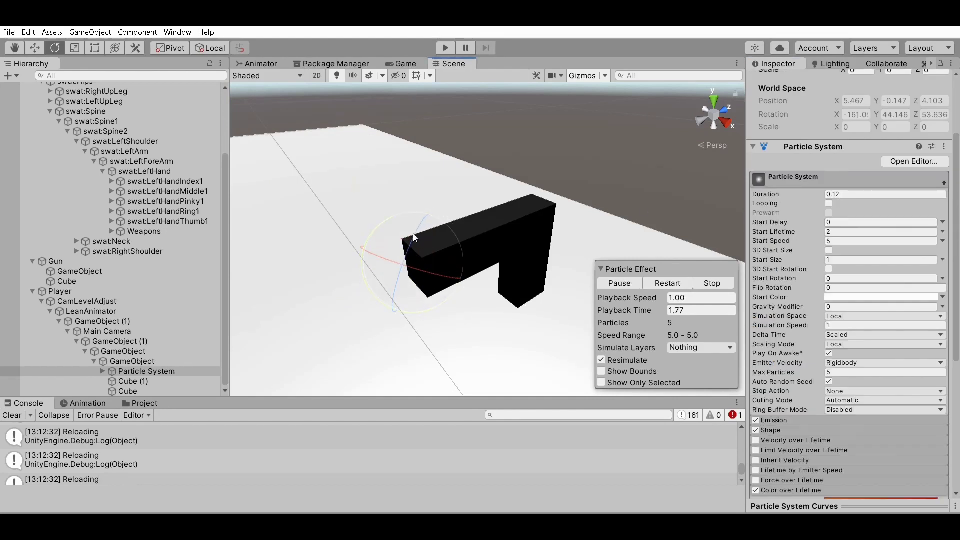
pyautogui.hotkey('ctrl', 'p')
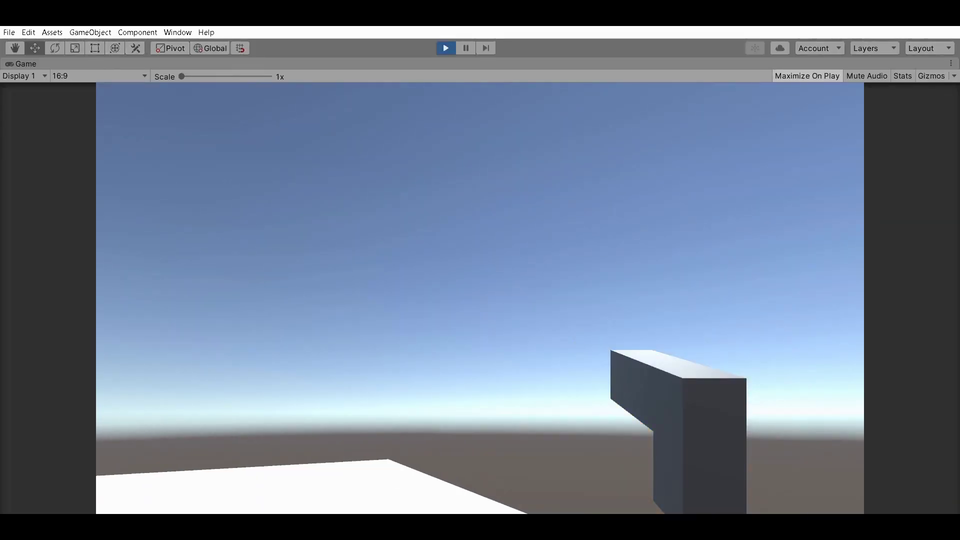
# Fire the gun five times to watch the orange flashes, then move to Blender past its splash screen.
pyautogui.click(480, 298)
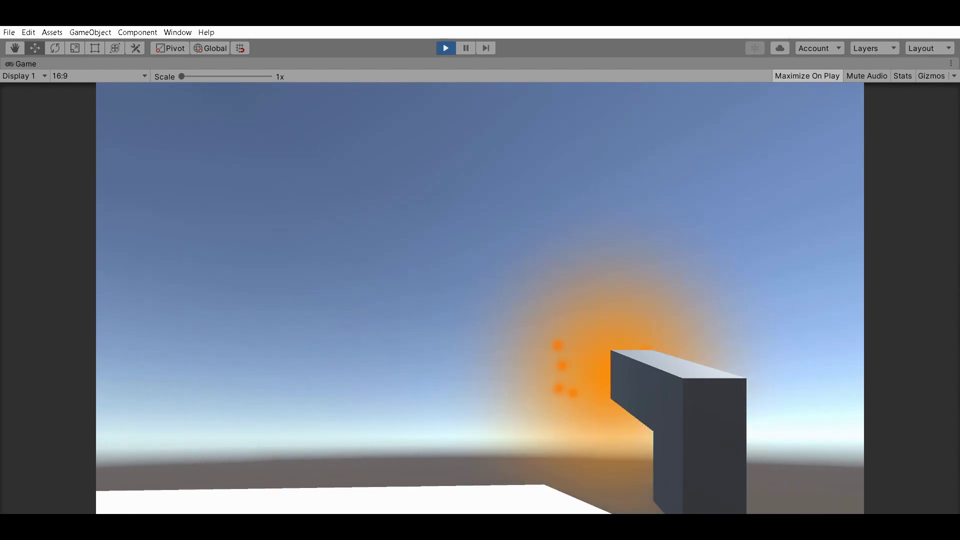
pyautogui.click(480, 299)
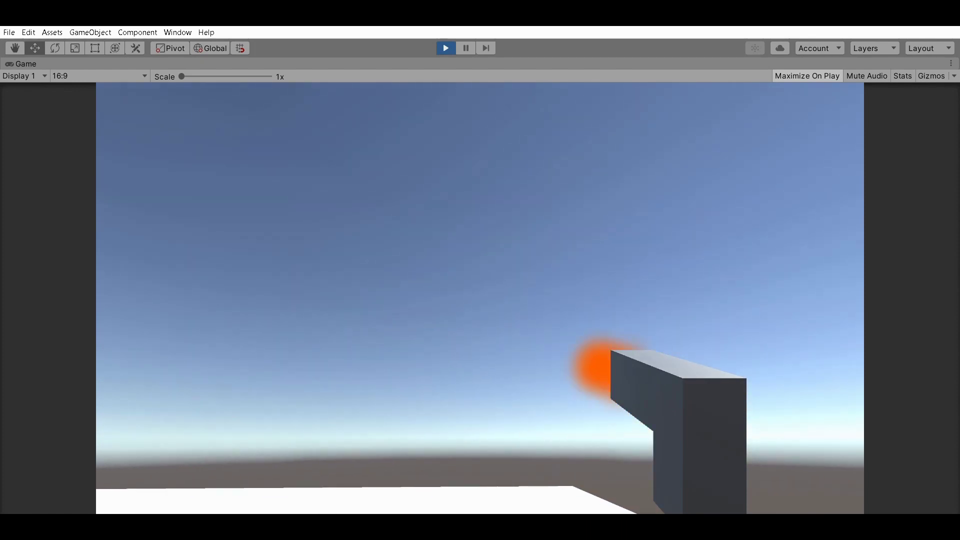
pyautogui.click(481, 299)
pyautogui.click(480, 299)
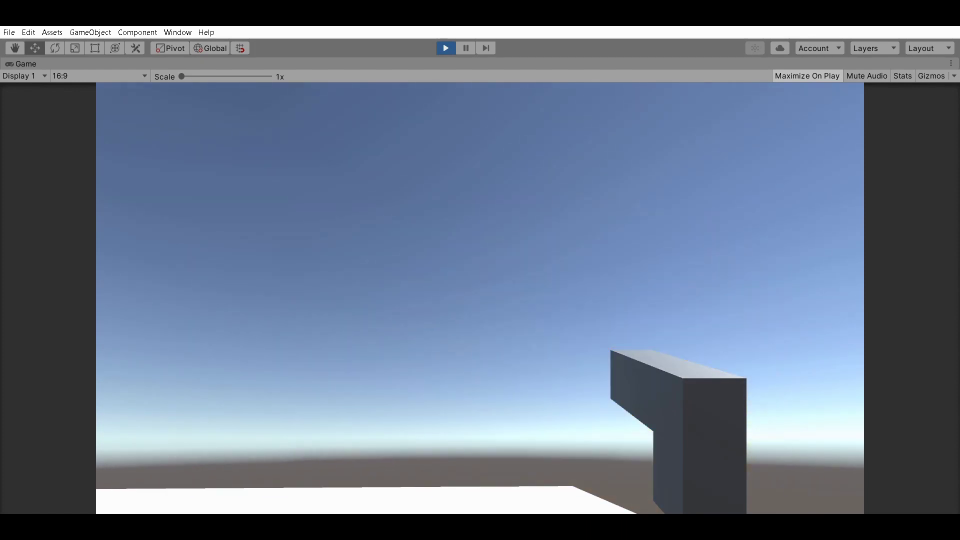
pyautogui.click(480, 299)
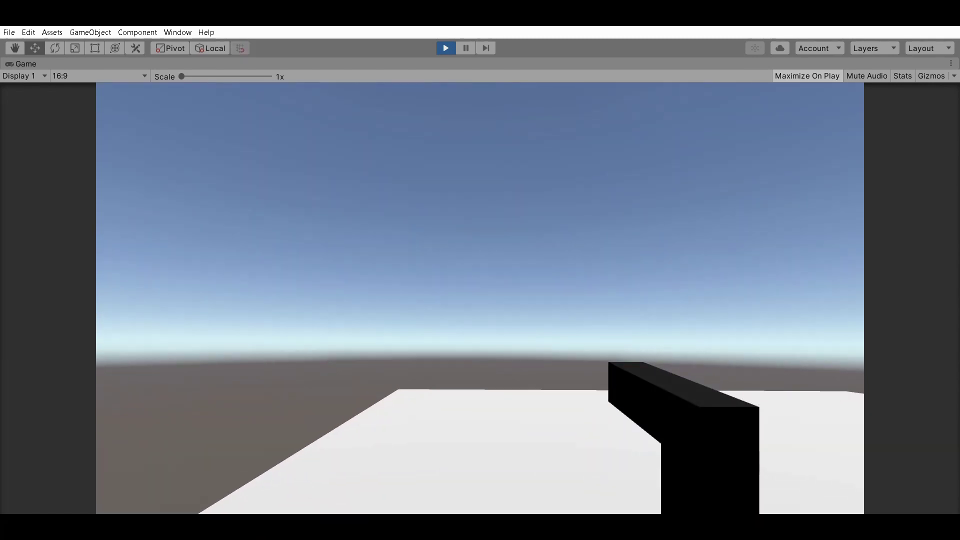
pyautogui.press('x')
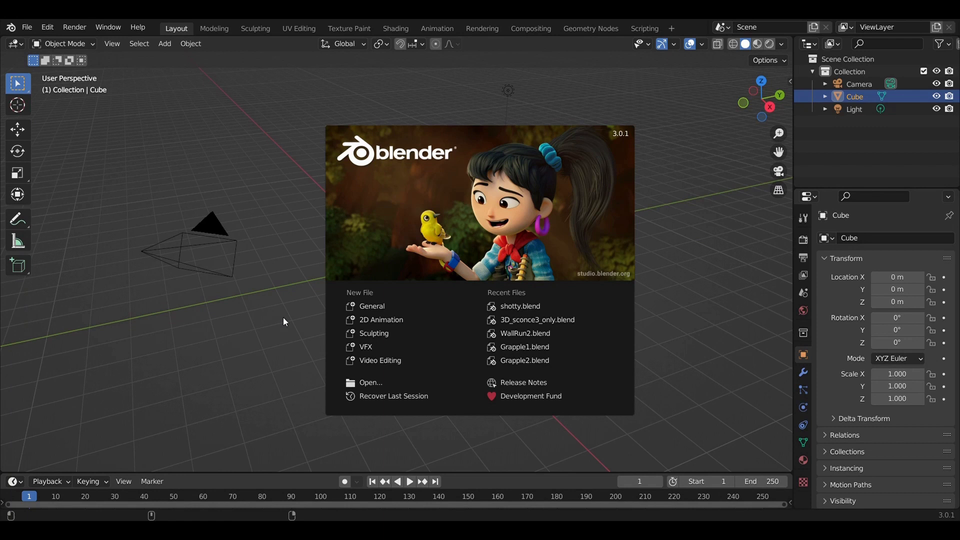
pyautogui.click(268, 328)
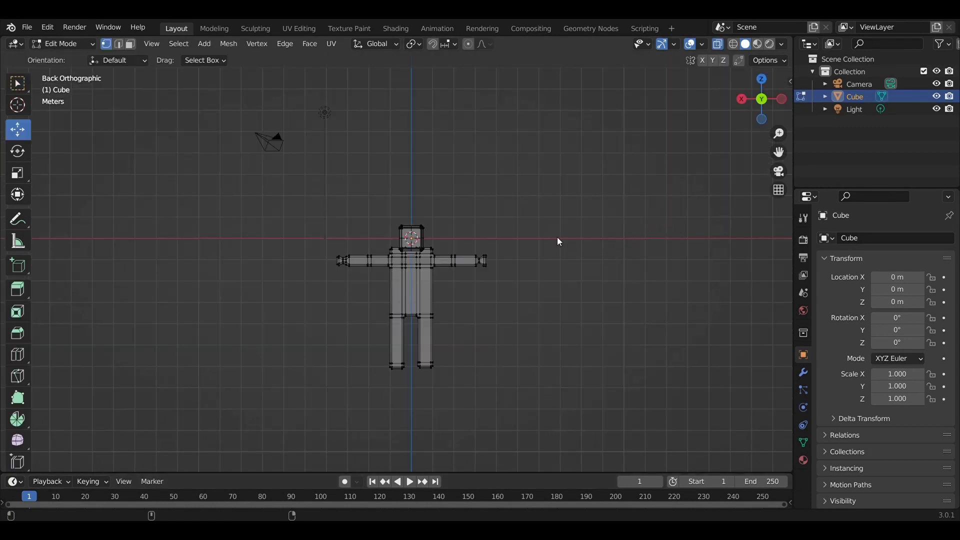
pyautogui.hotkey('ctrl', 'r')
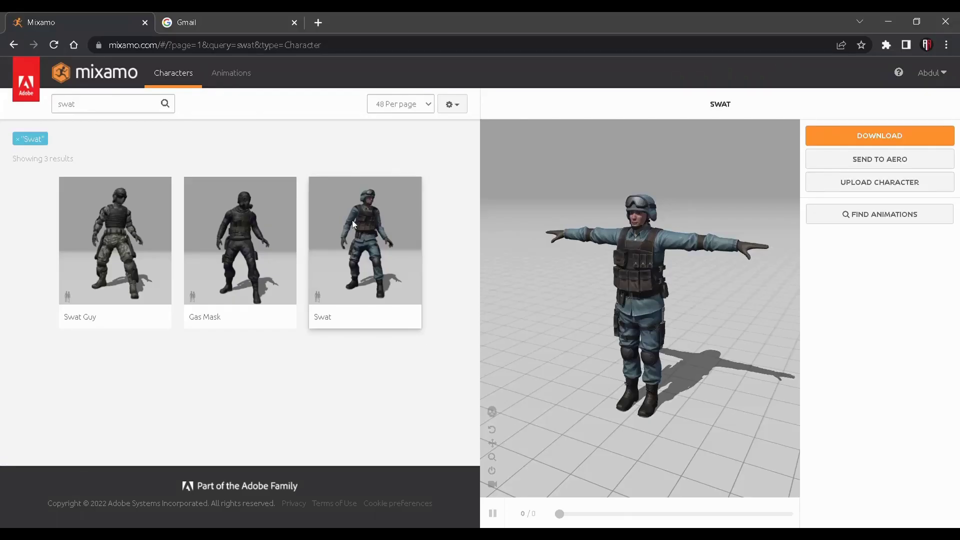
# Orbit the Mixamo preview to view the Swat soldier from the side.
pyautogui.moveTo(632, 187); pyautogui.dragTo(665, 172)
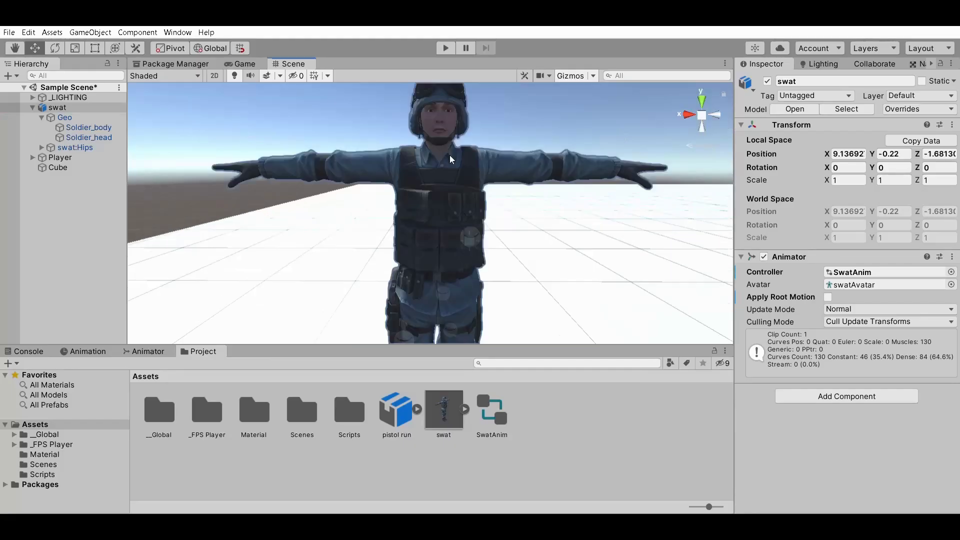
pyautogui.keyDown('alt'); pyautogui.moveTo(449, 155); pyautogui.dragTo(443, 159); pyautogui.keyUp('alt')
# Scroll the Unity panel up and back down.
pyautogui.scroll(2, 443, 159)
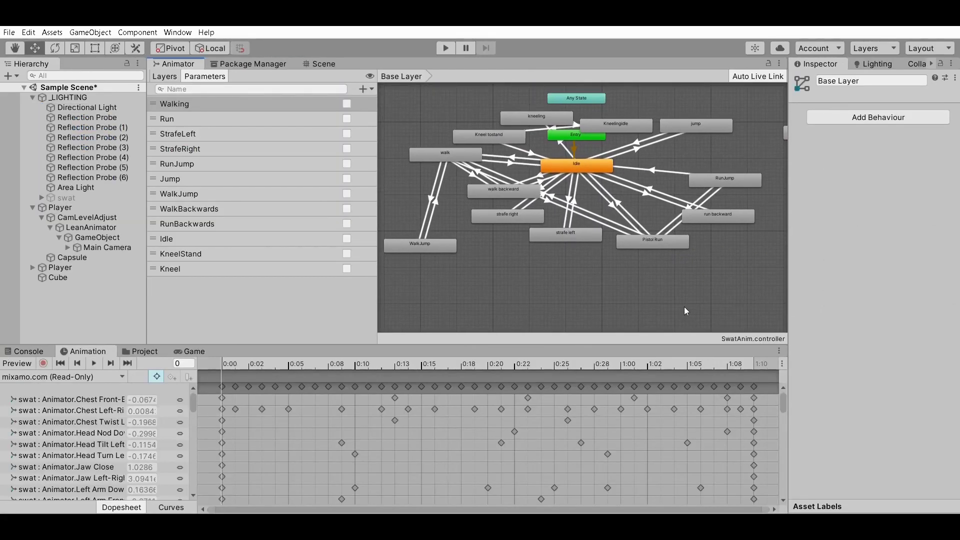
pyautogui.scroll(-2, 678, 305)
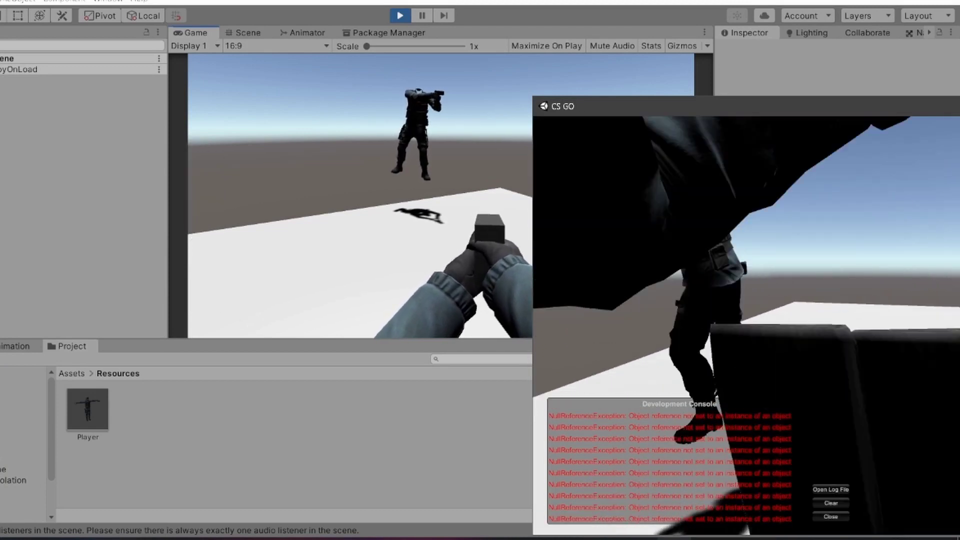
# Walk back and forth near the second soldier, switching between the build and the Unity editor.
pyautogui.press('s')
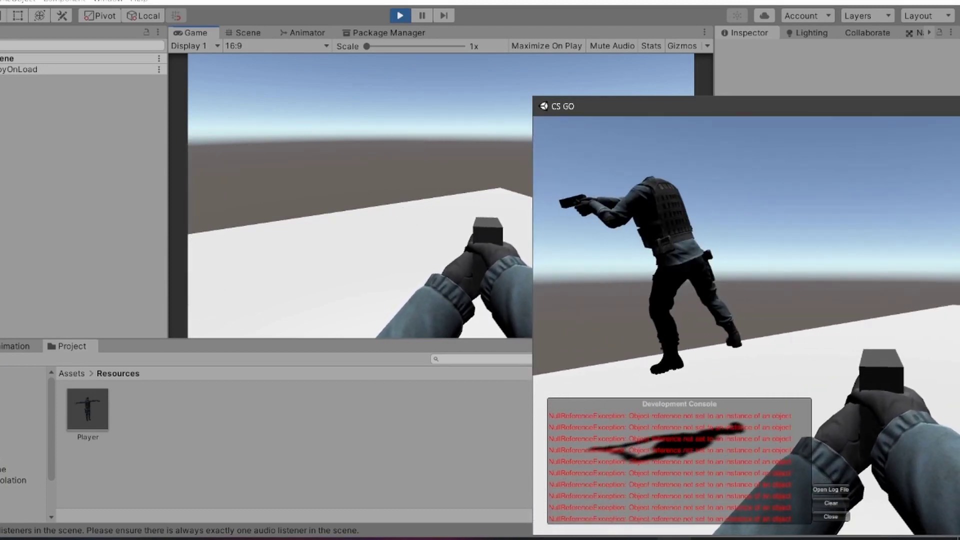
pyautogui.press('s')
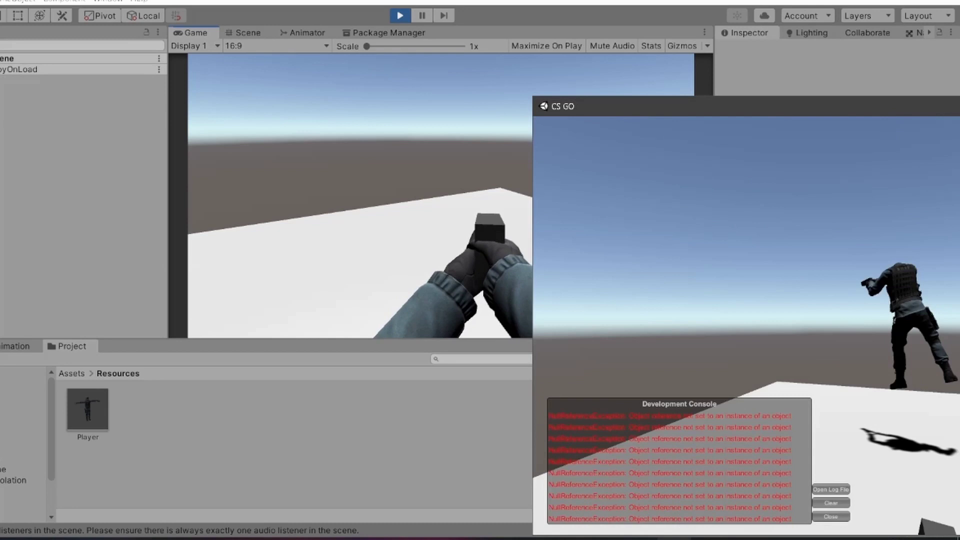
pyautogui.click(309, 423)
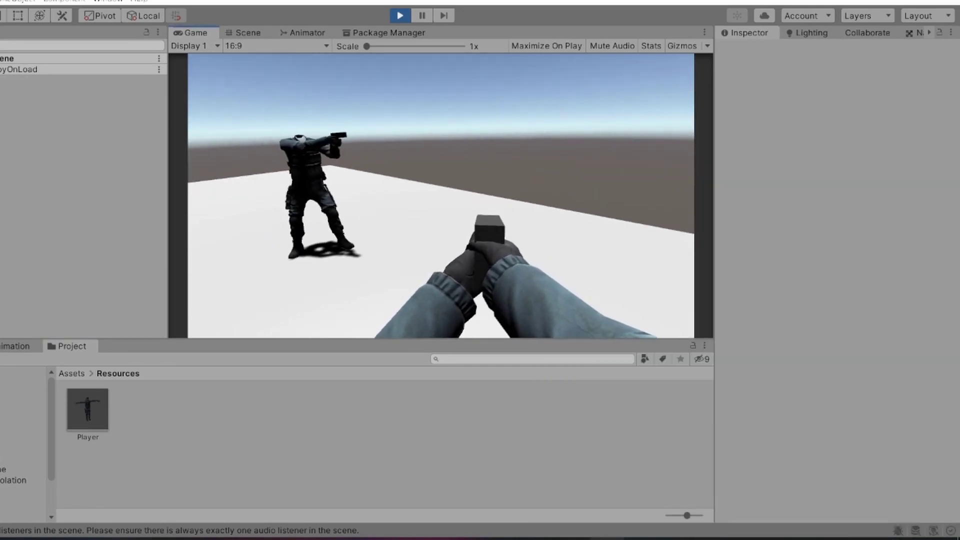
pyautogui.hotkey('alt', 'Tab')
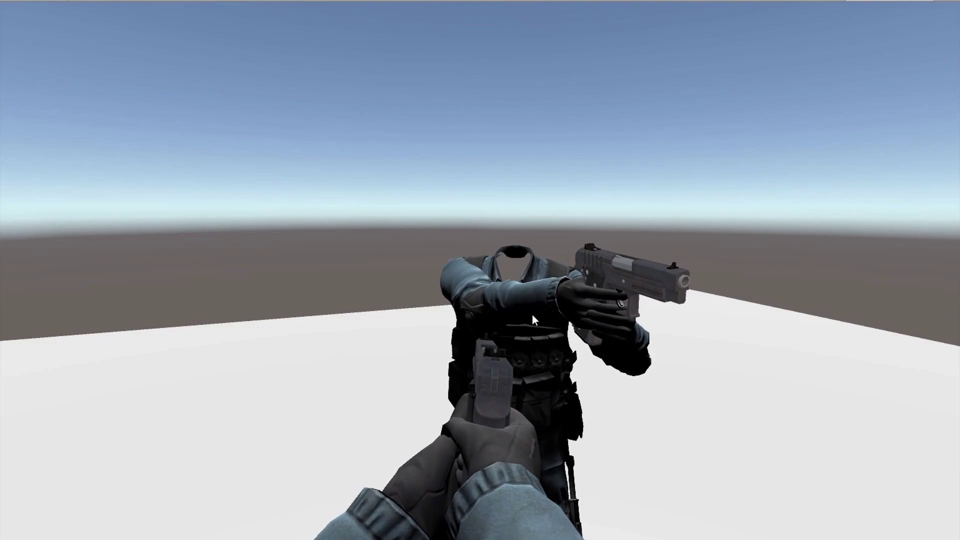
pyautogui.press('s')
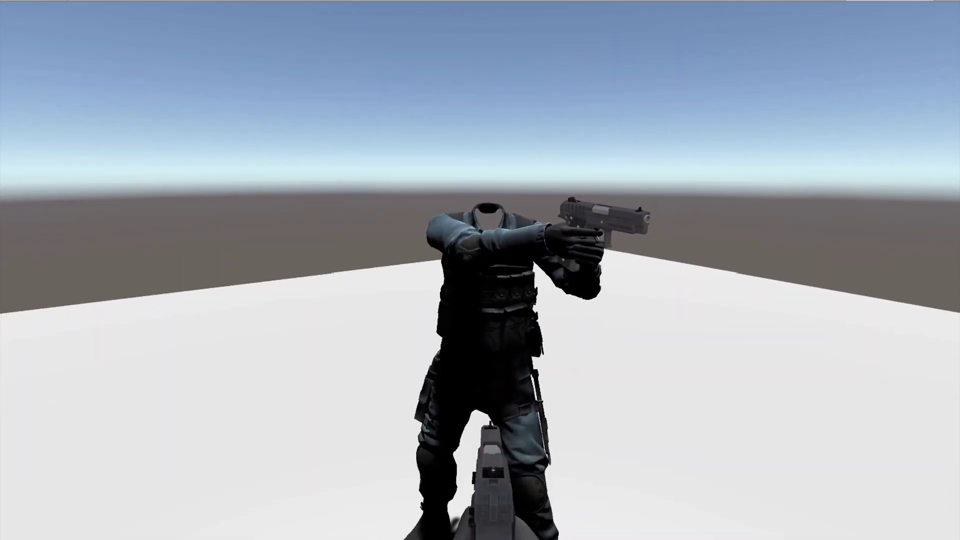
pyautogui.press('w')
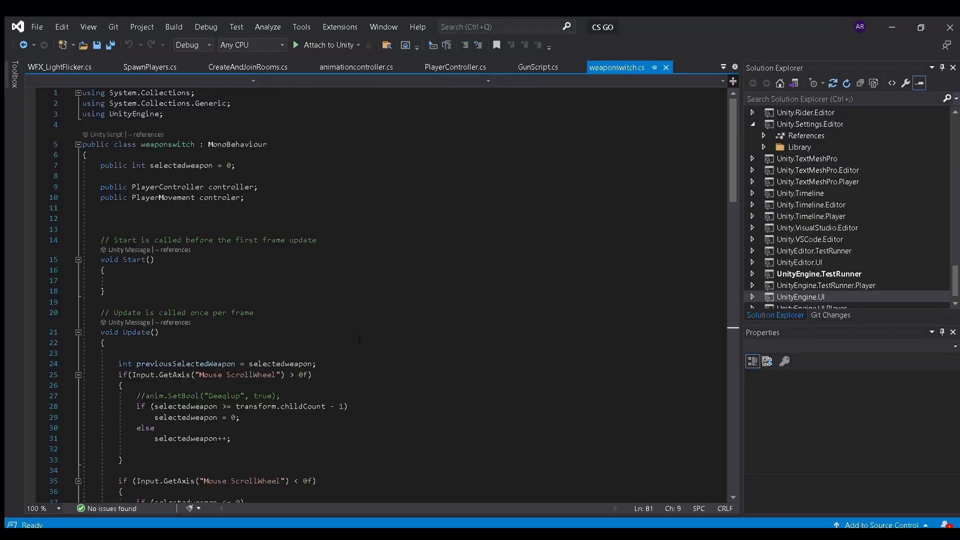
pyautogui.scroll(-4, 360, 339)
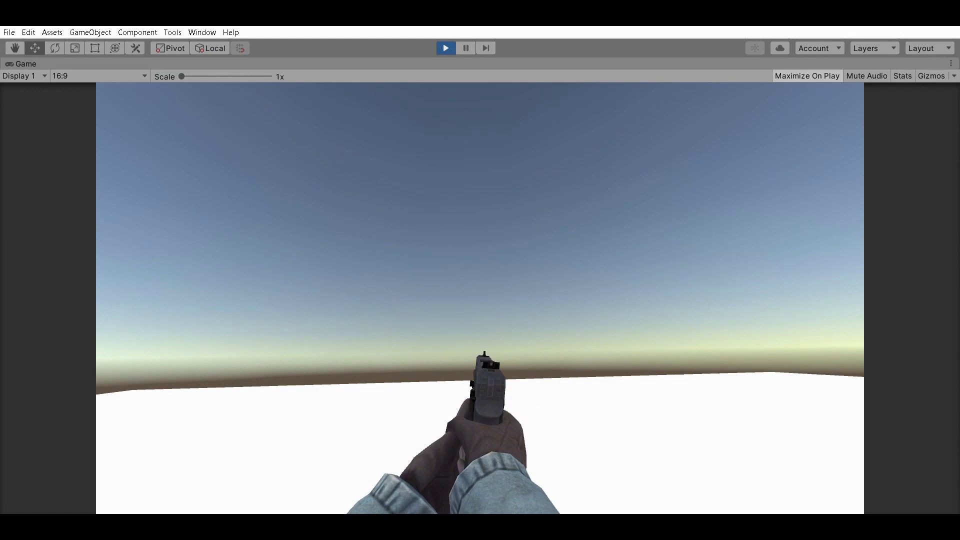
# Fire the pistol in Play mode to check the HUD ammo count.
pyautogui.click(480, 298)
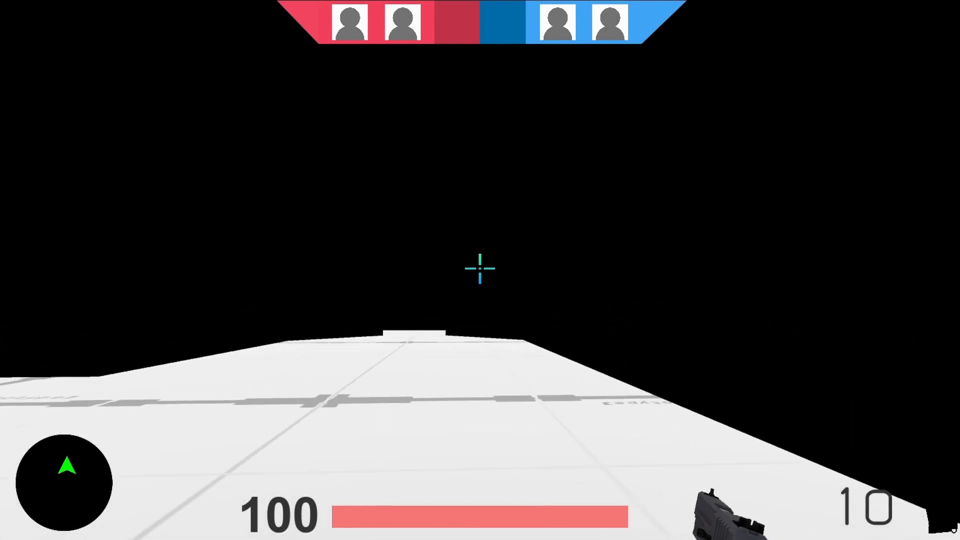
# Aim the pistol, then open the Lobby scene and enter a room name ('re') in the menu.
pyautogui.rightClick(480, 268)
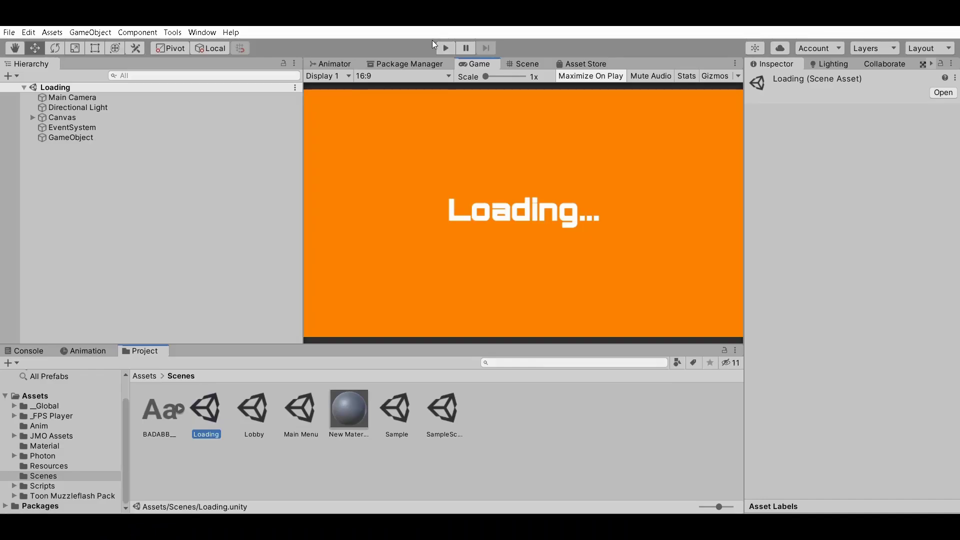
pyautogui.doubleClick(251, 389)
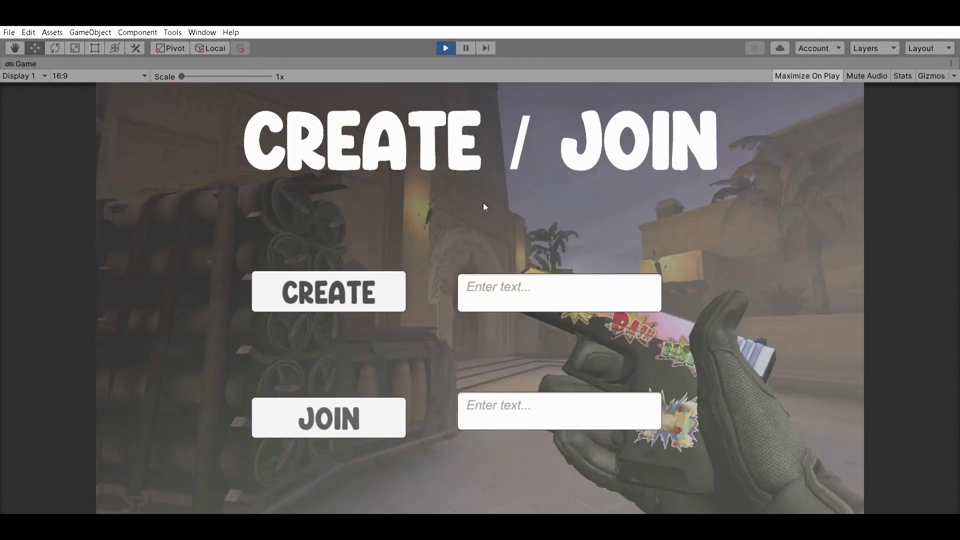
pyautogui.click(485, 284)
pyautogui.write('re')
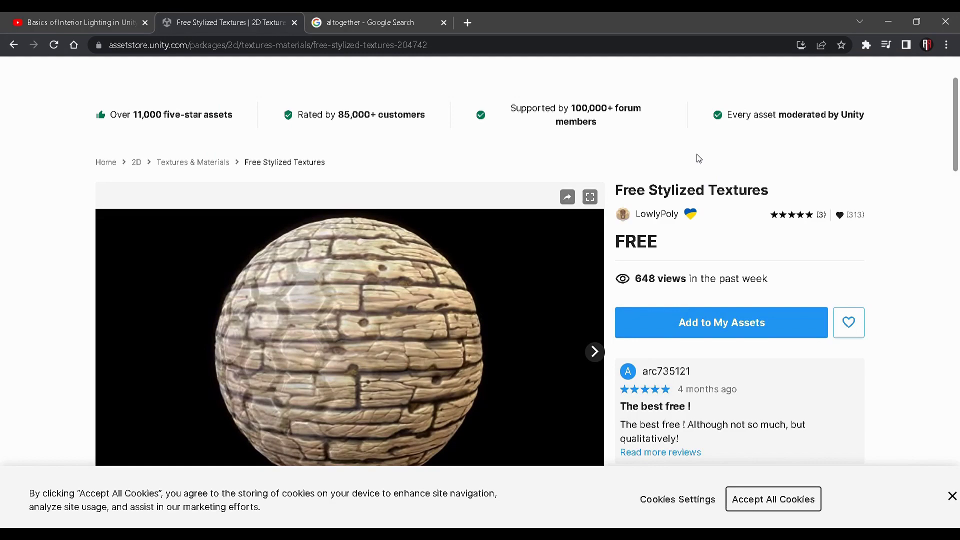
pyautogui.scroll(-1, 592, 304)
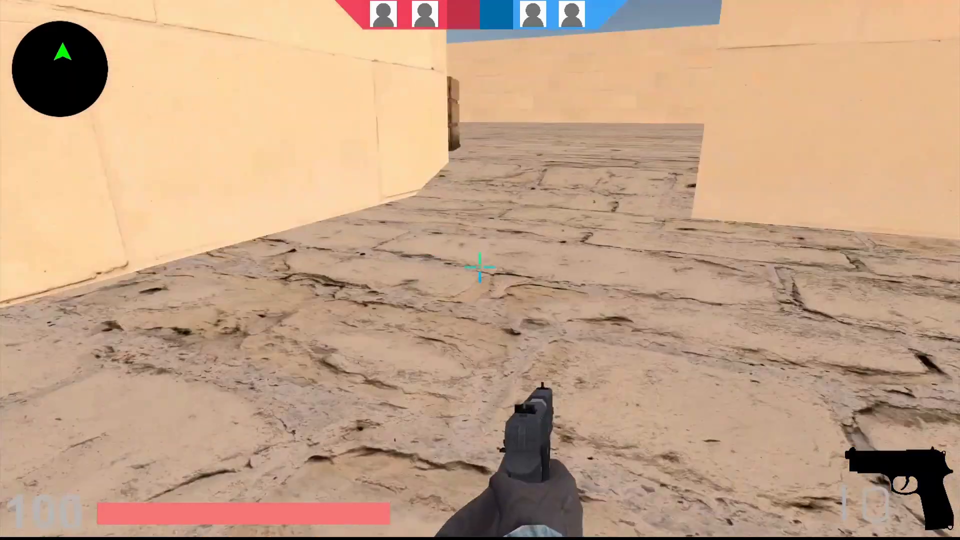
# Walk through the sandstone map past the Storage crates, backing away once.
pyautogui.press('w')
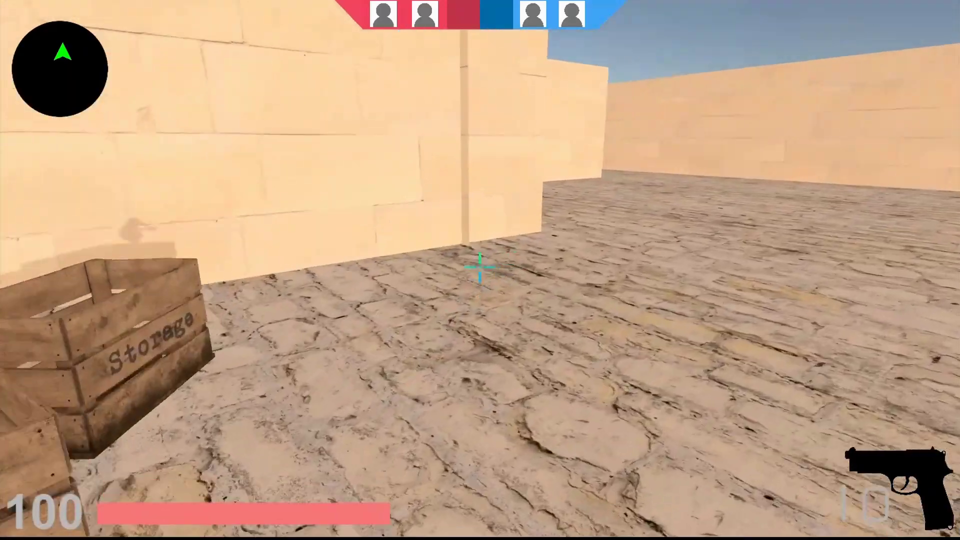
pyautogui.press('w')
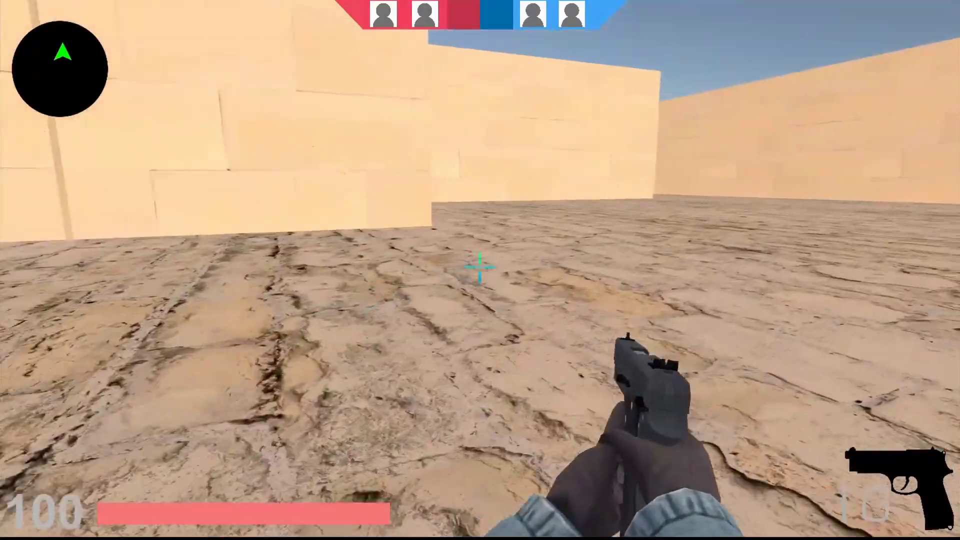
pyautogui.press('w')
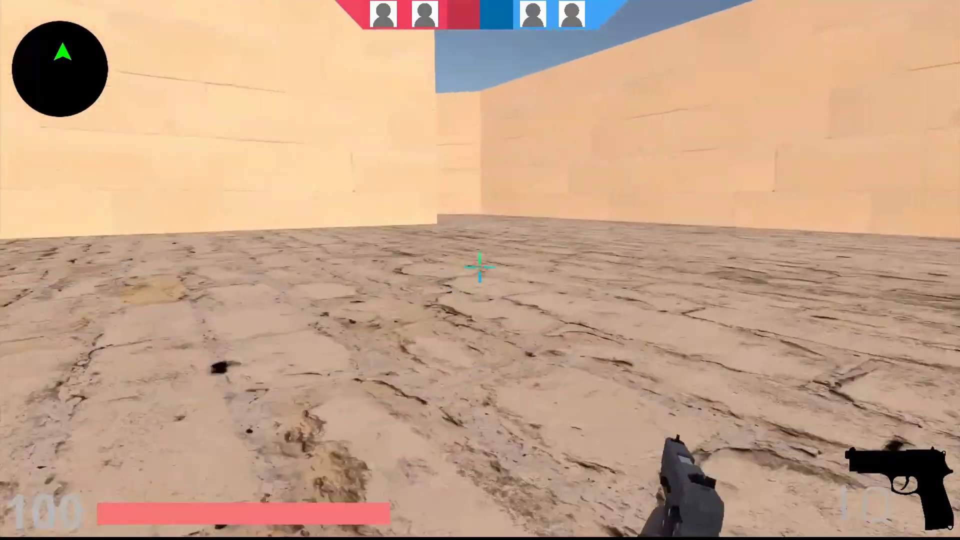
pyautogui.press('w')
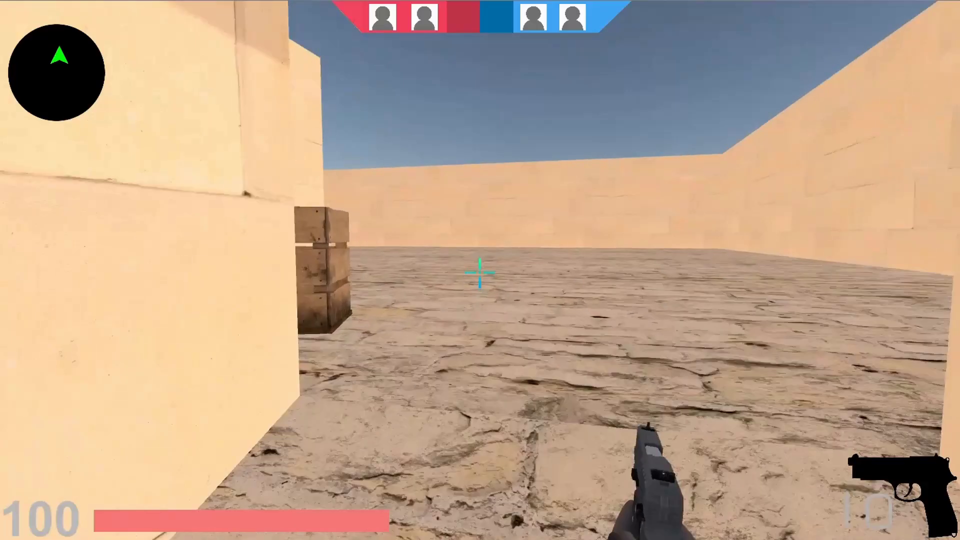
pyautogui.press('w')
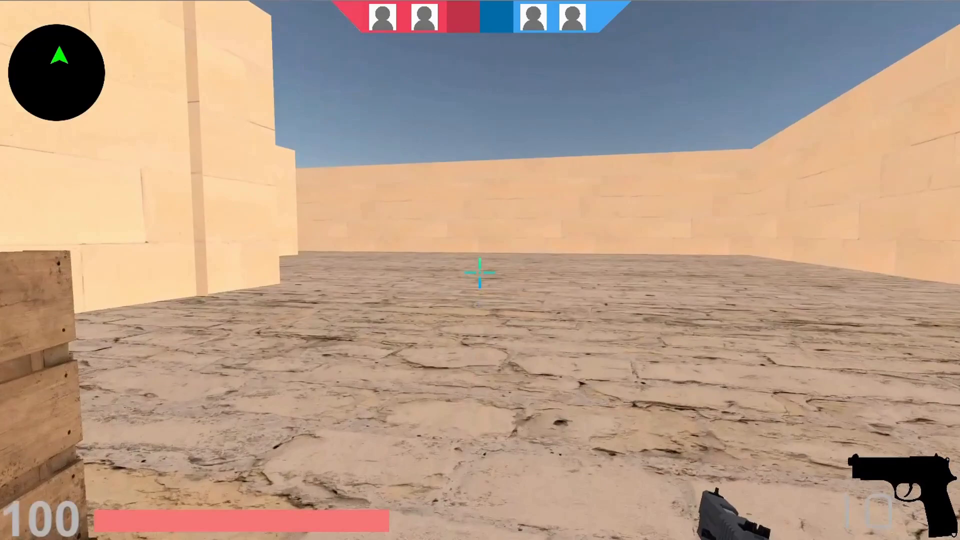
pyautogui.press('s')
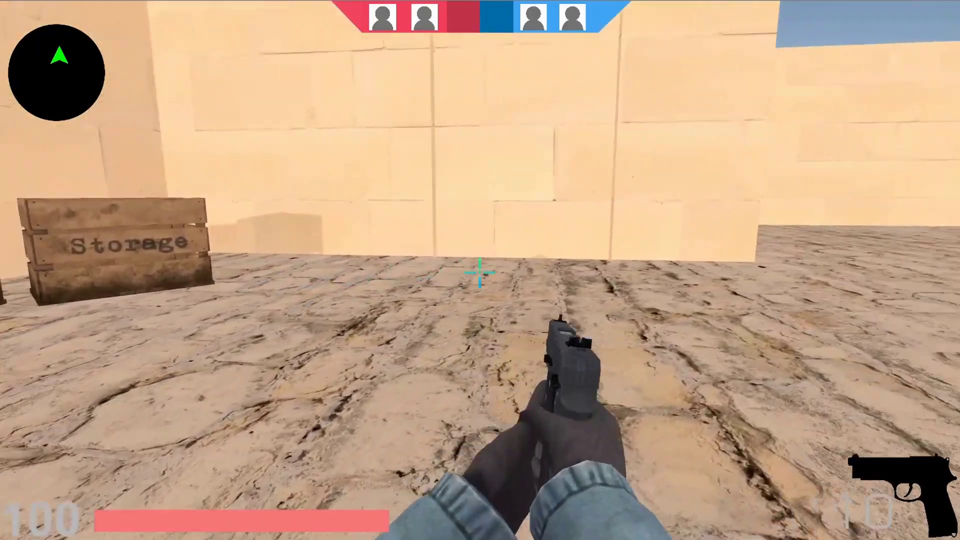
pyautogui.press('w')
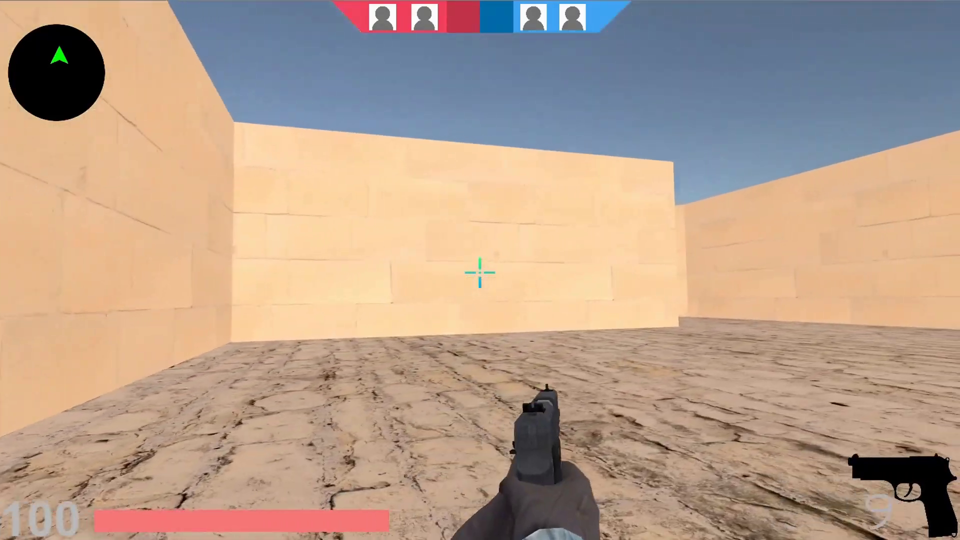
# Fire two shots at the wall, dropping ammo to 8, then walk the corridors to the open-area crate.
pyautogui.click(481, 273)
pyautogui.press('w')
pyautogui.click(480, 273)
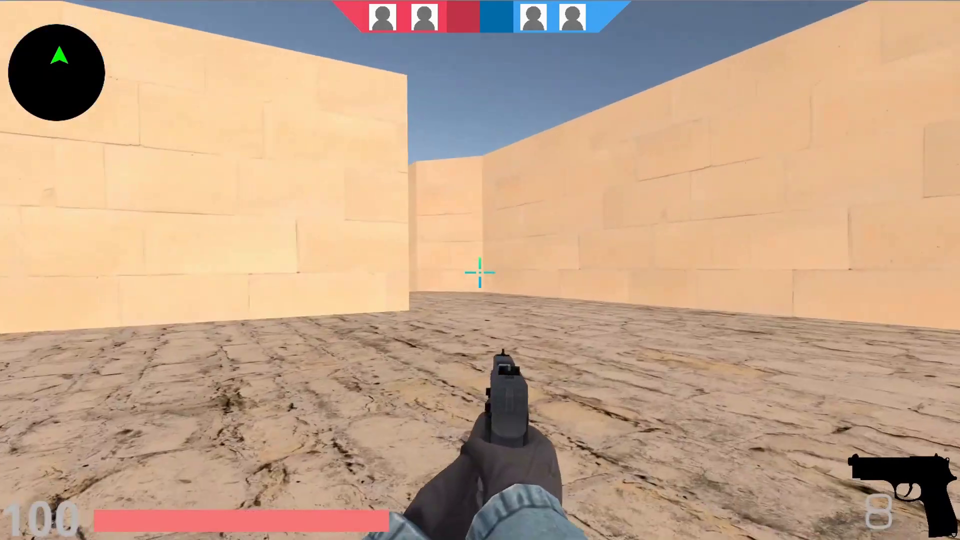
pyautogui.press('w')
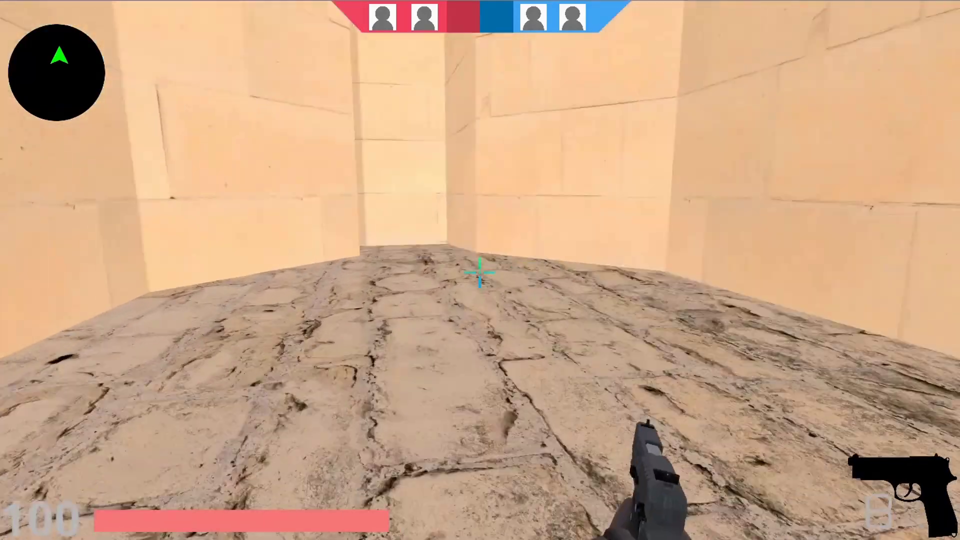
pyautogui.press('w')
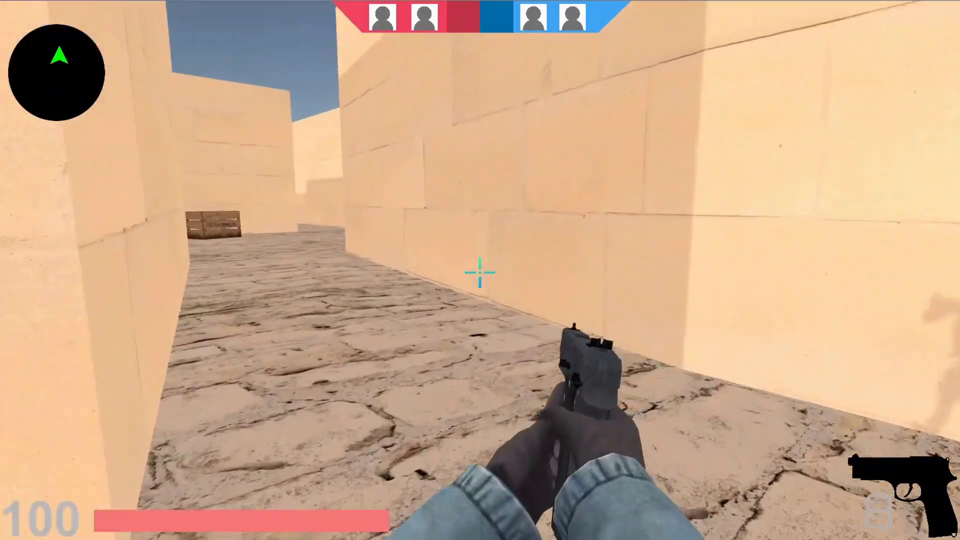
pyautogui.press('w')
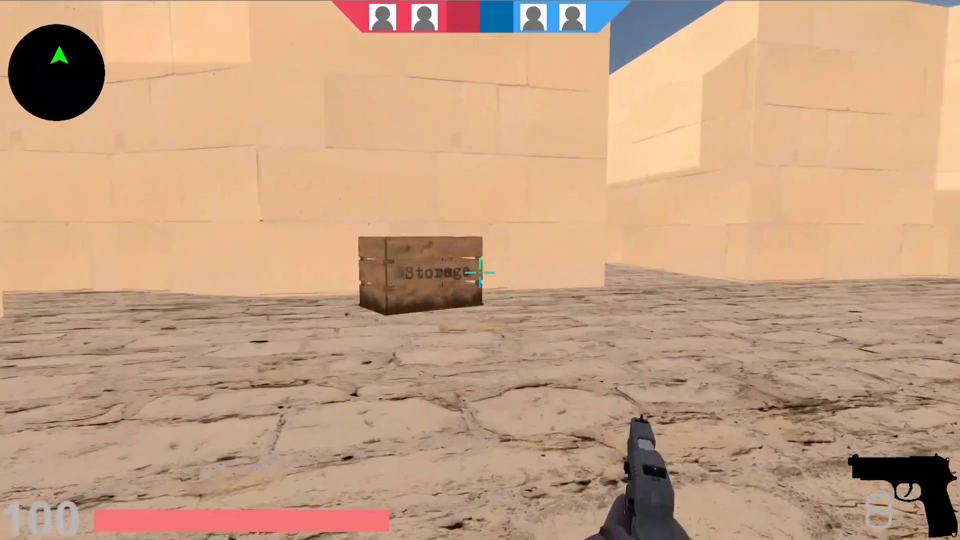
pyautogui.press('w')
pyautogui.press('w')
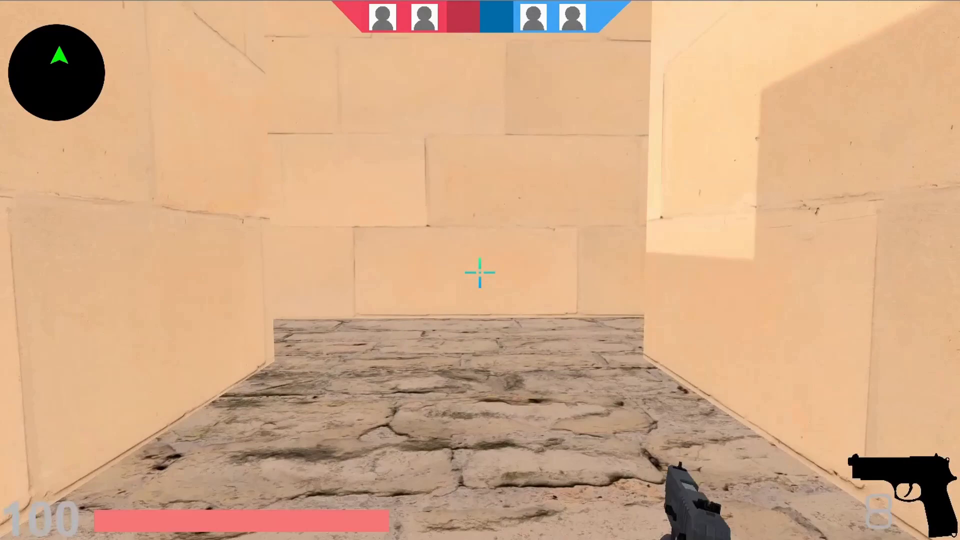
pyautogui.press('w')
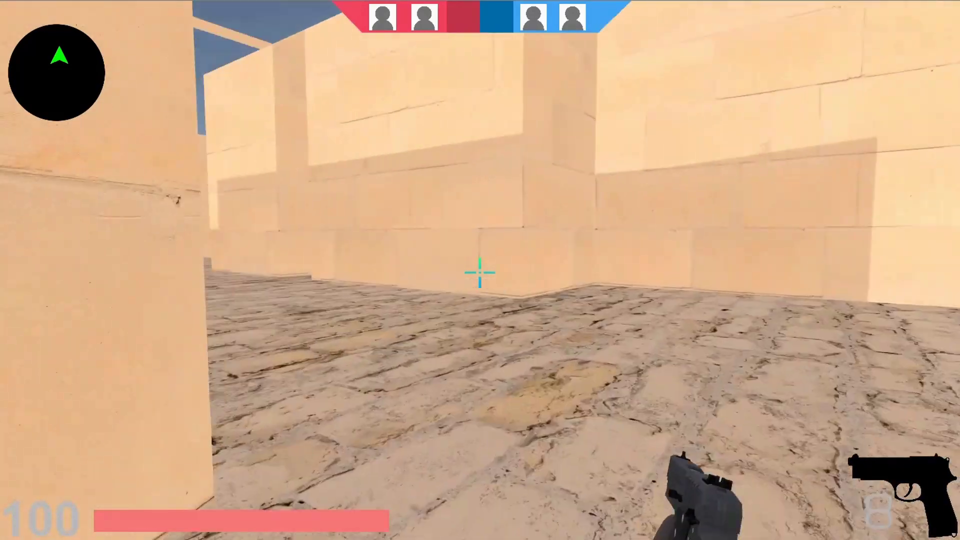